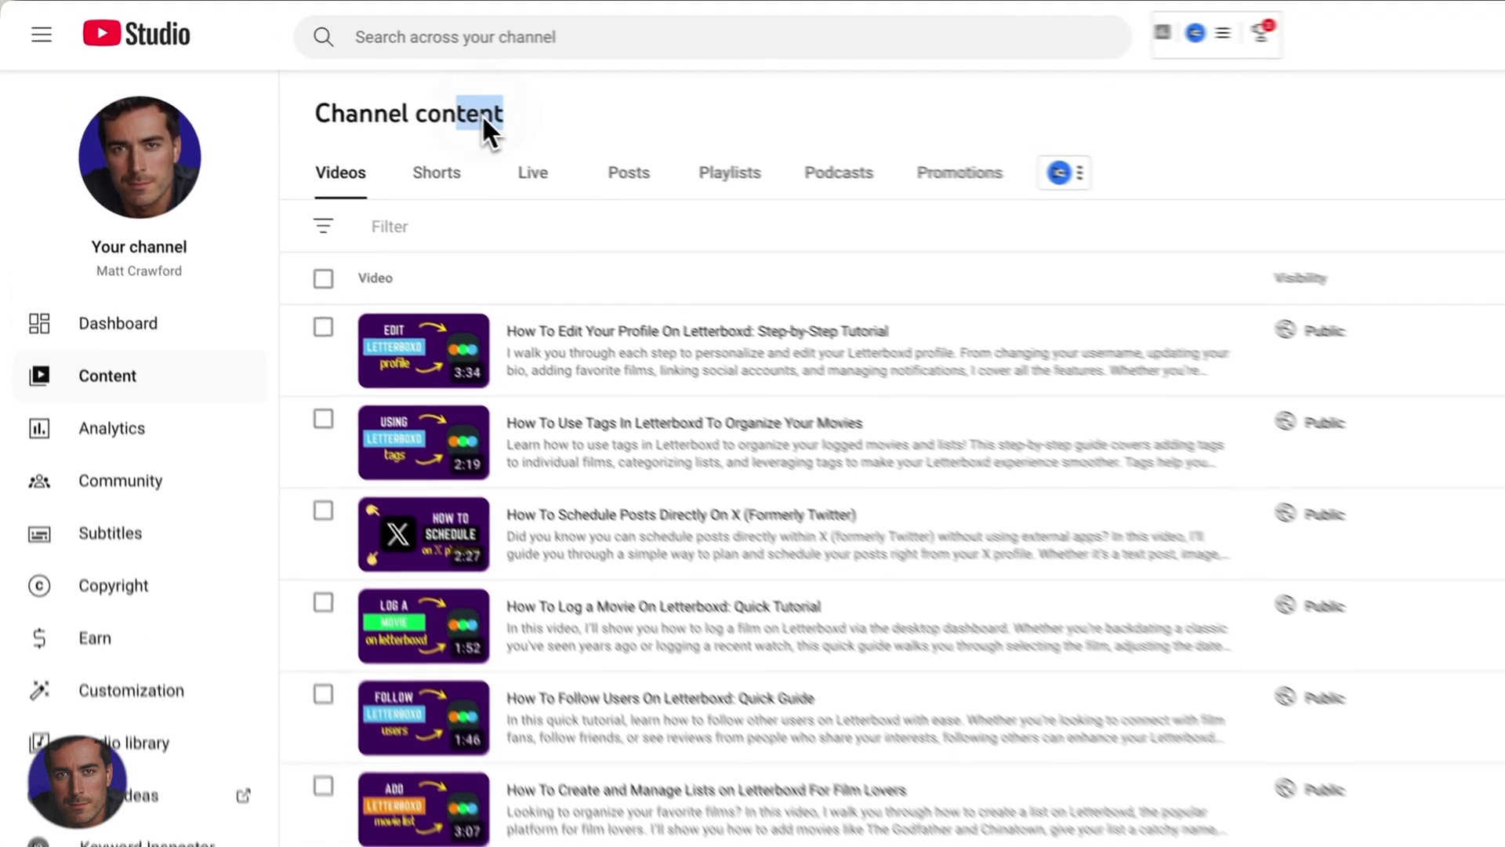
Step: From the Channel content page, open the Essential App Tips & Tricks playlist's details page
left_click_drag(278, 61, 171, 64)
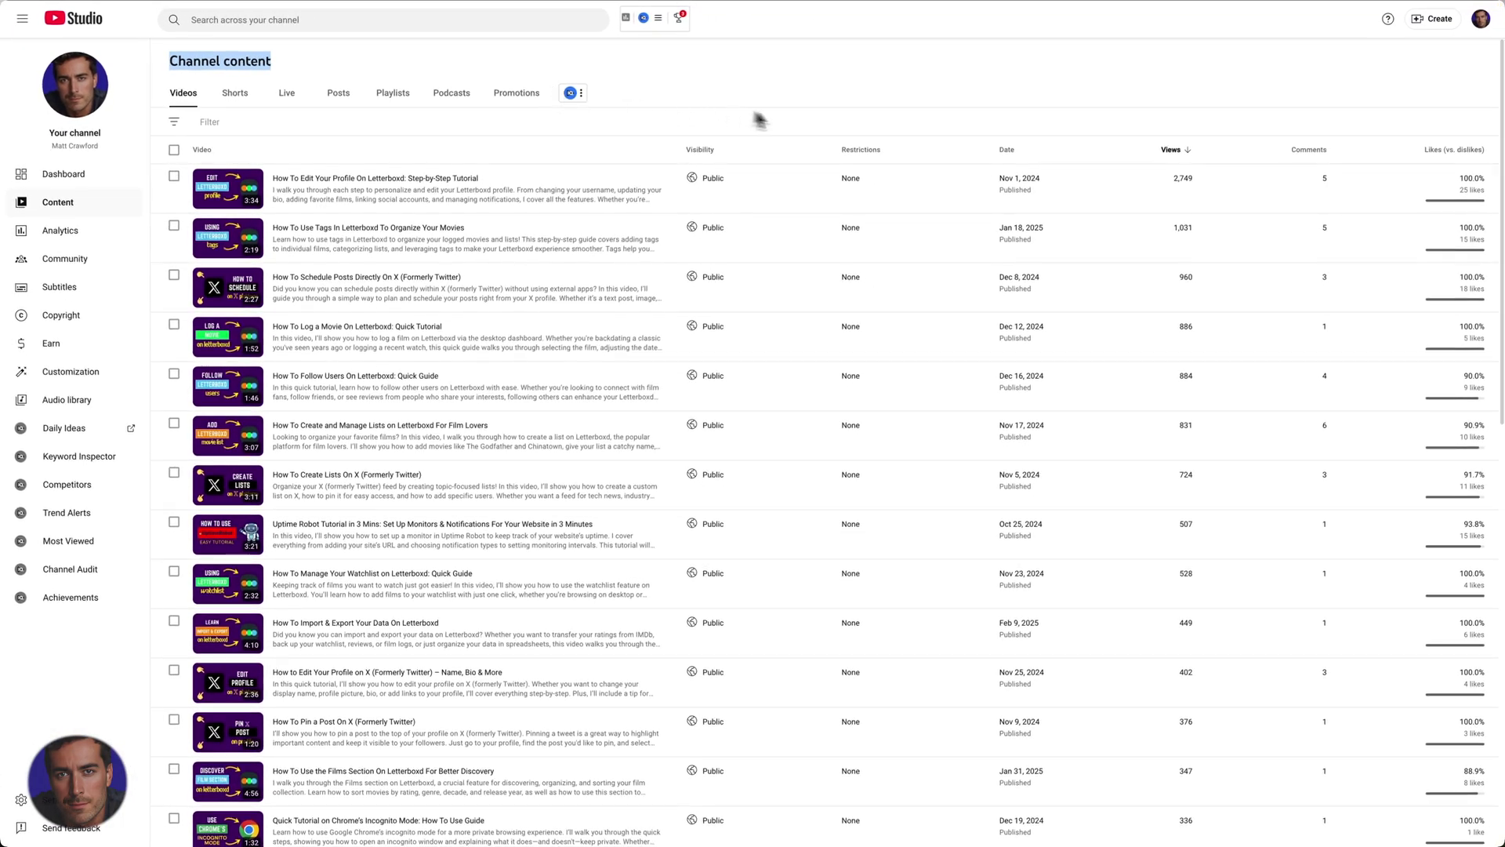
left_click(676, 79)
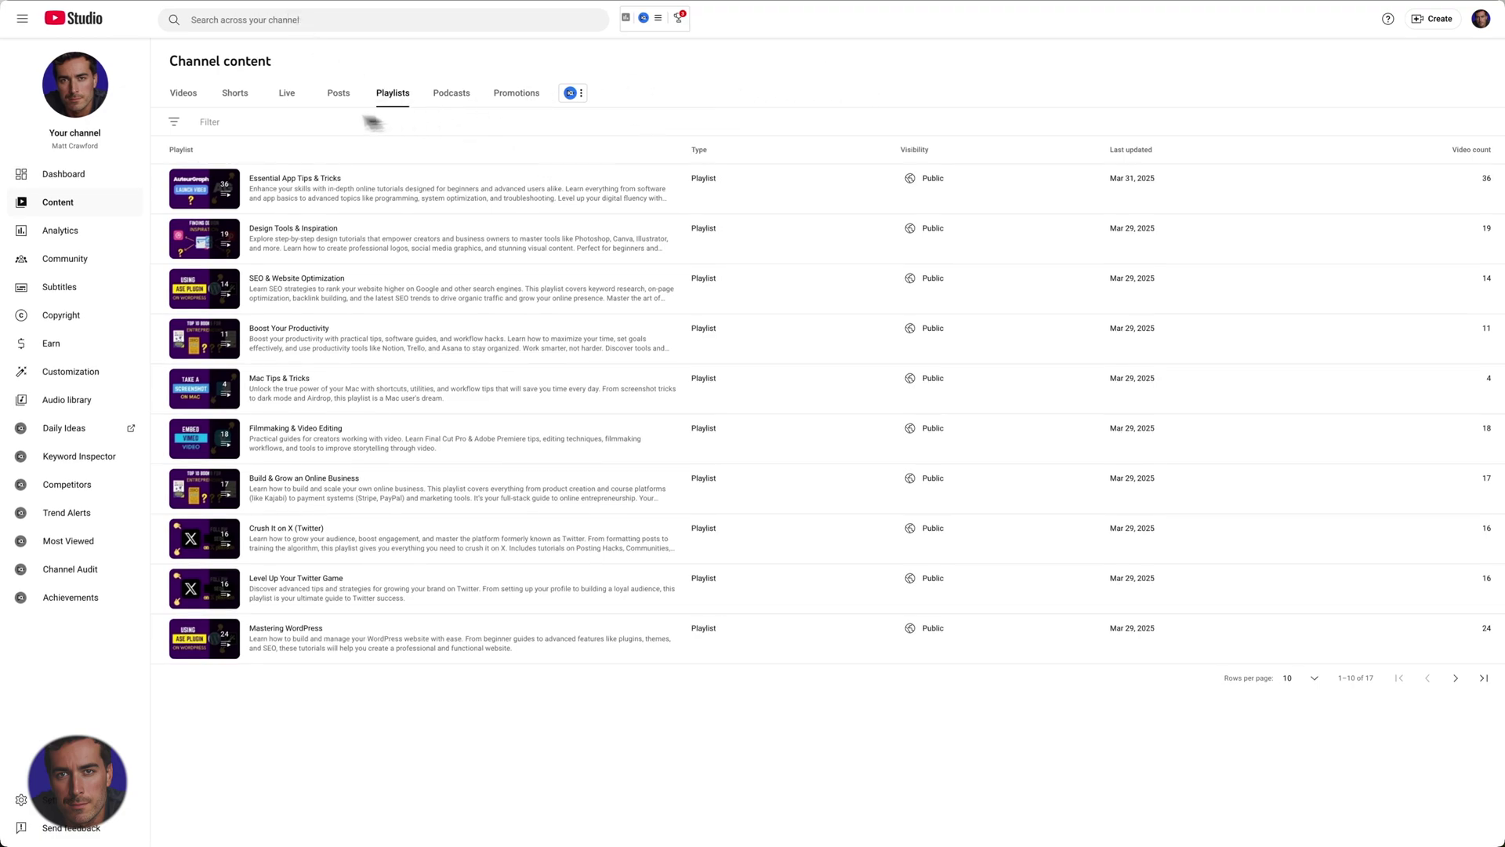
mouse_move(264, 204)
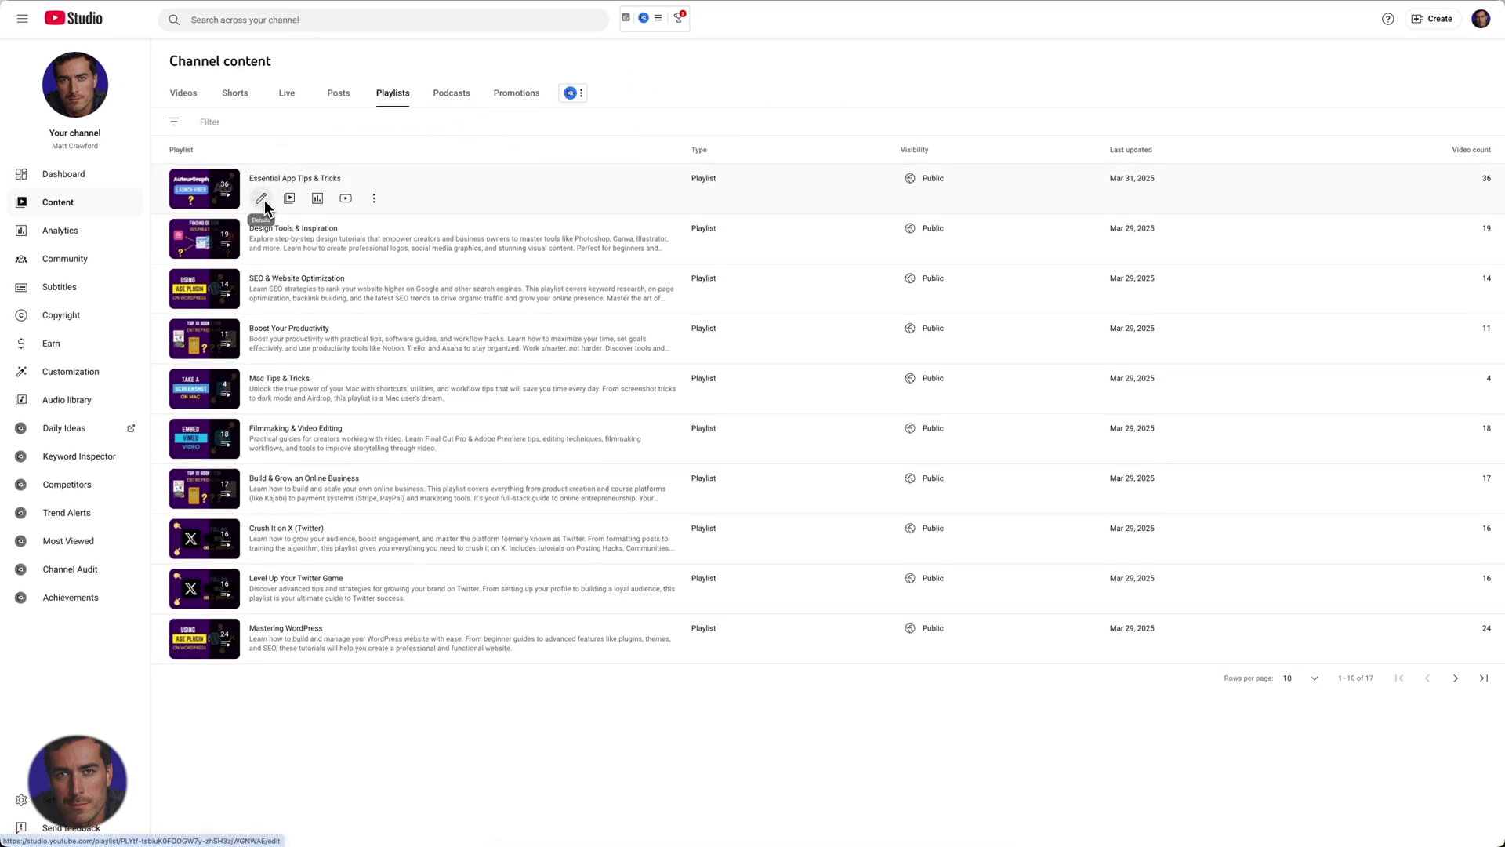
left_click(265, 201)
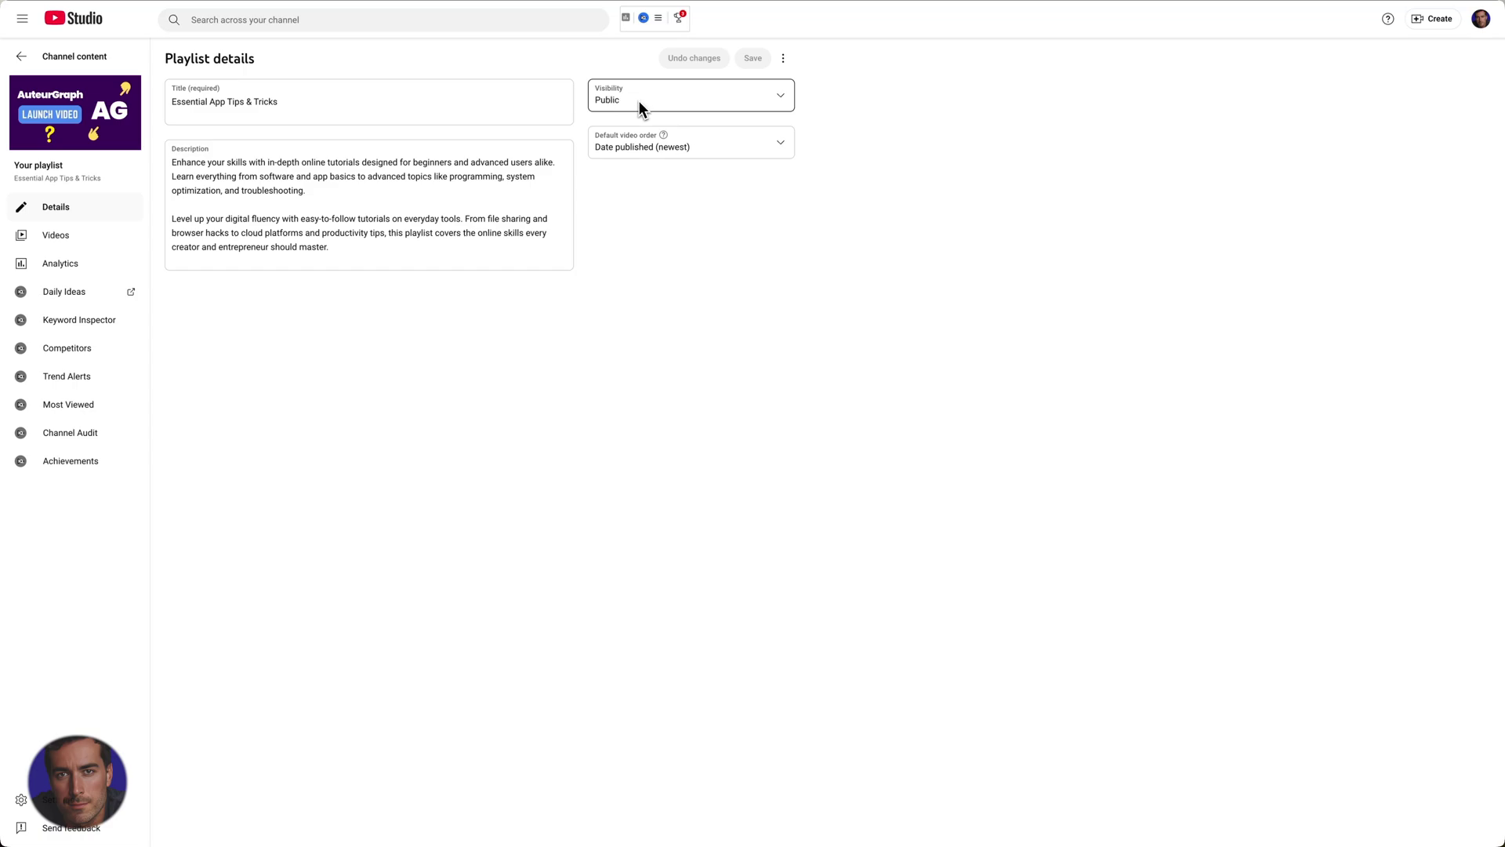
Step: Switch the playlist's Visibility from Public to Private, reselecting Private to confirm
left_click(638, 99)
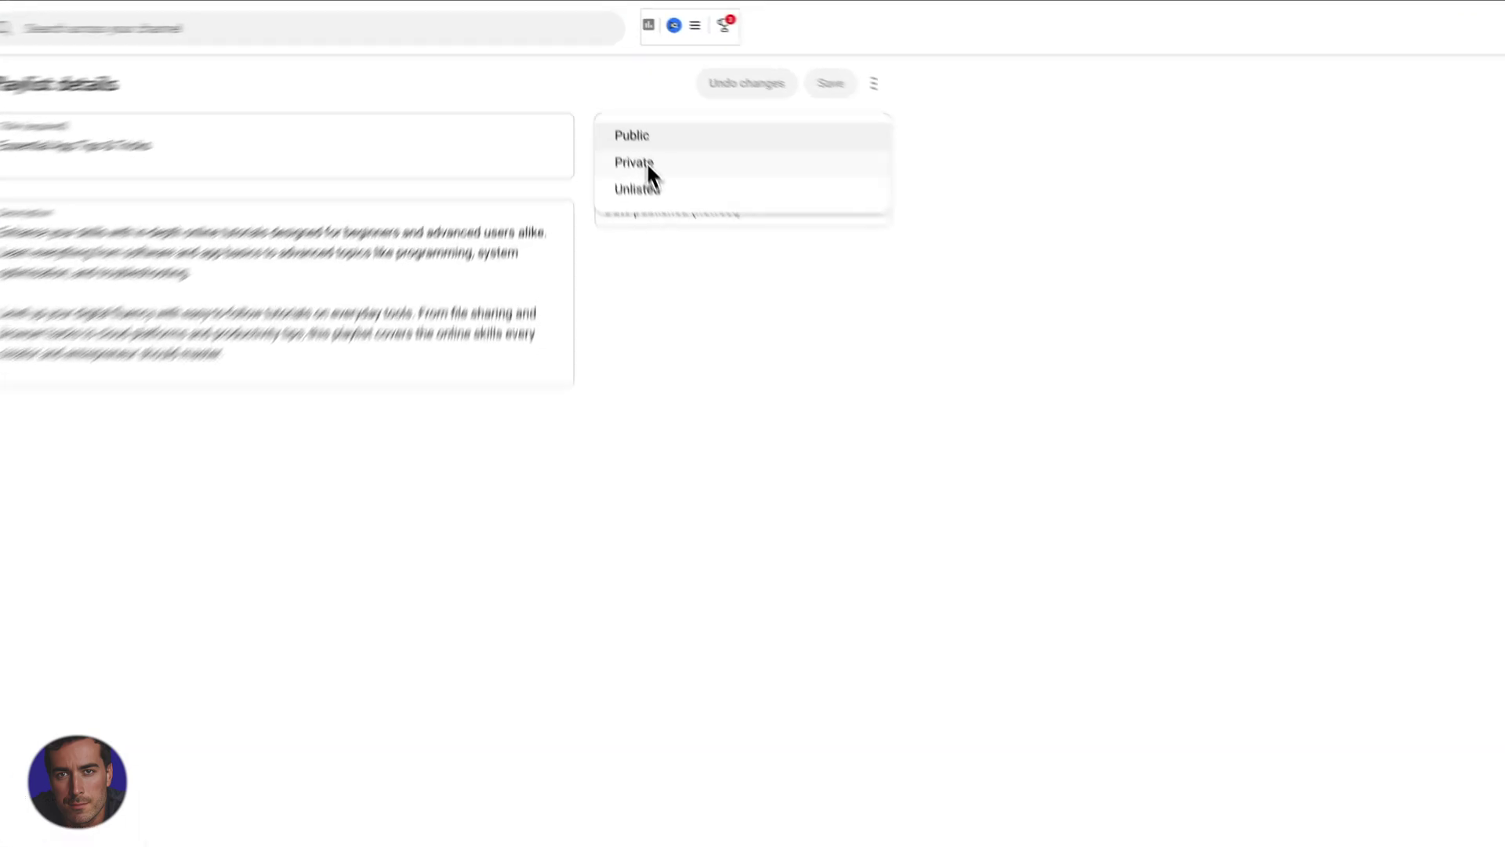
left_click(630, 113)
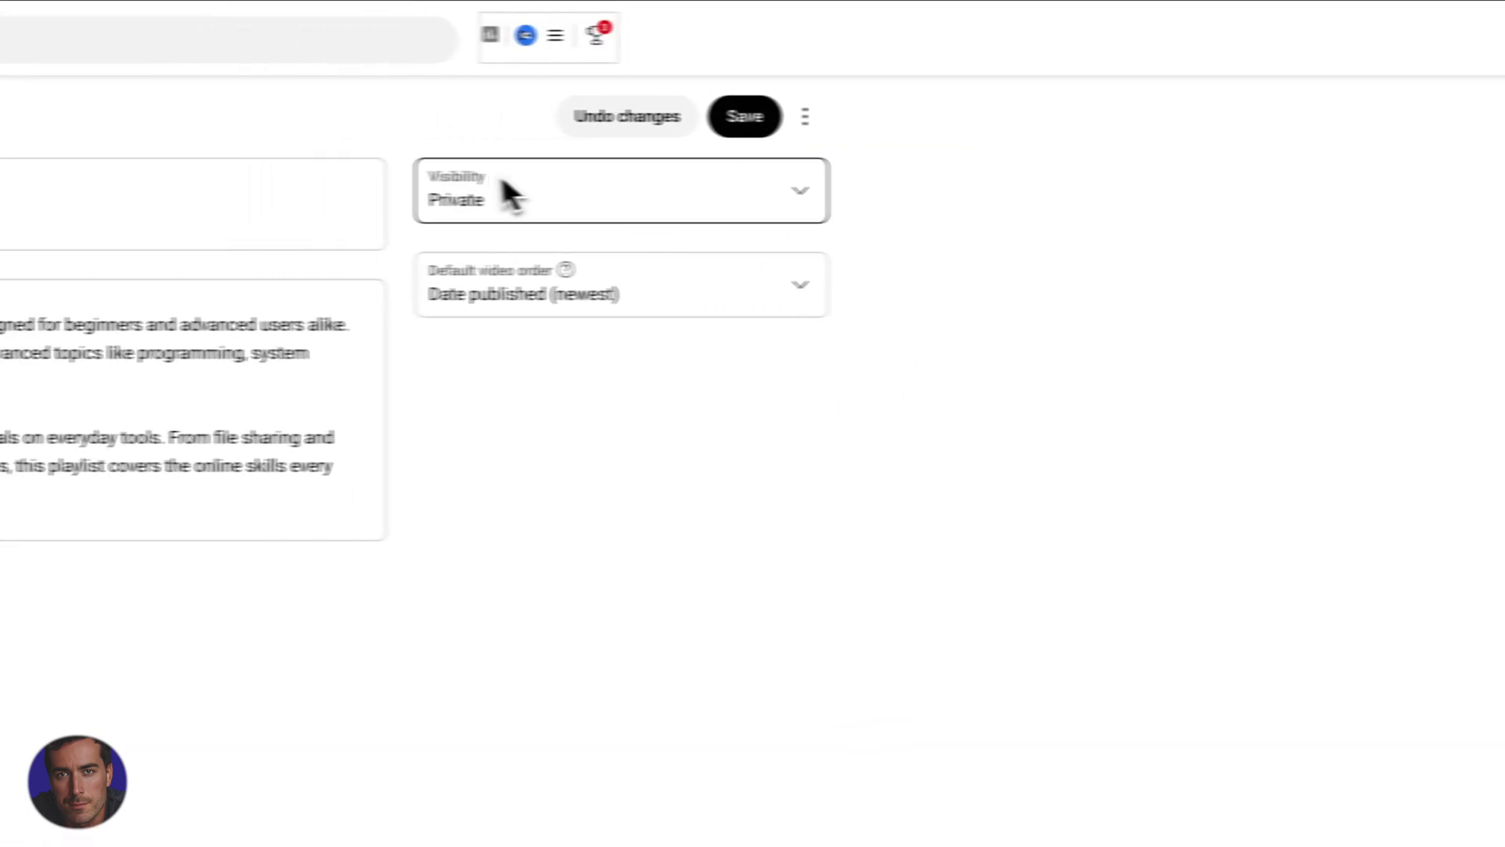
left_click(189, 205)
left_click(938, 236)
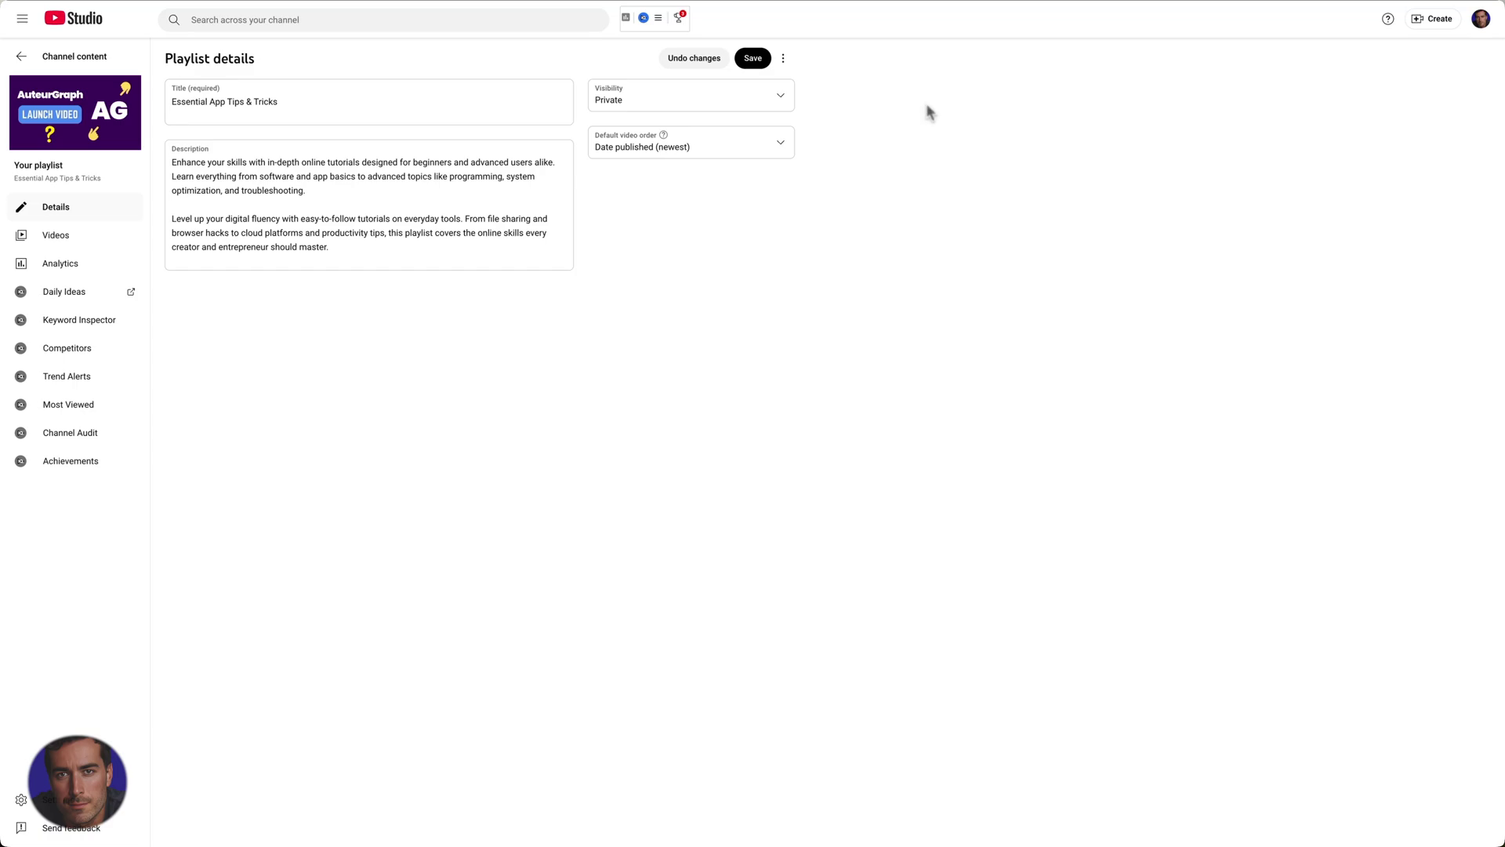
left_click(706, 99)
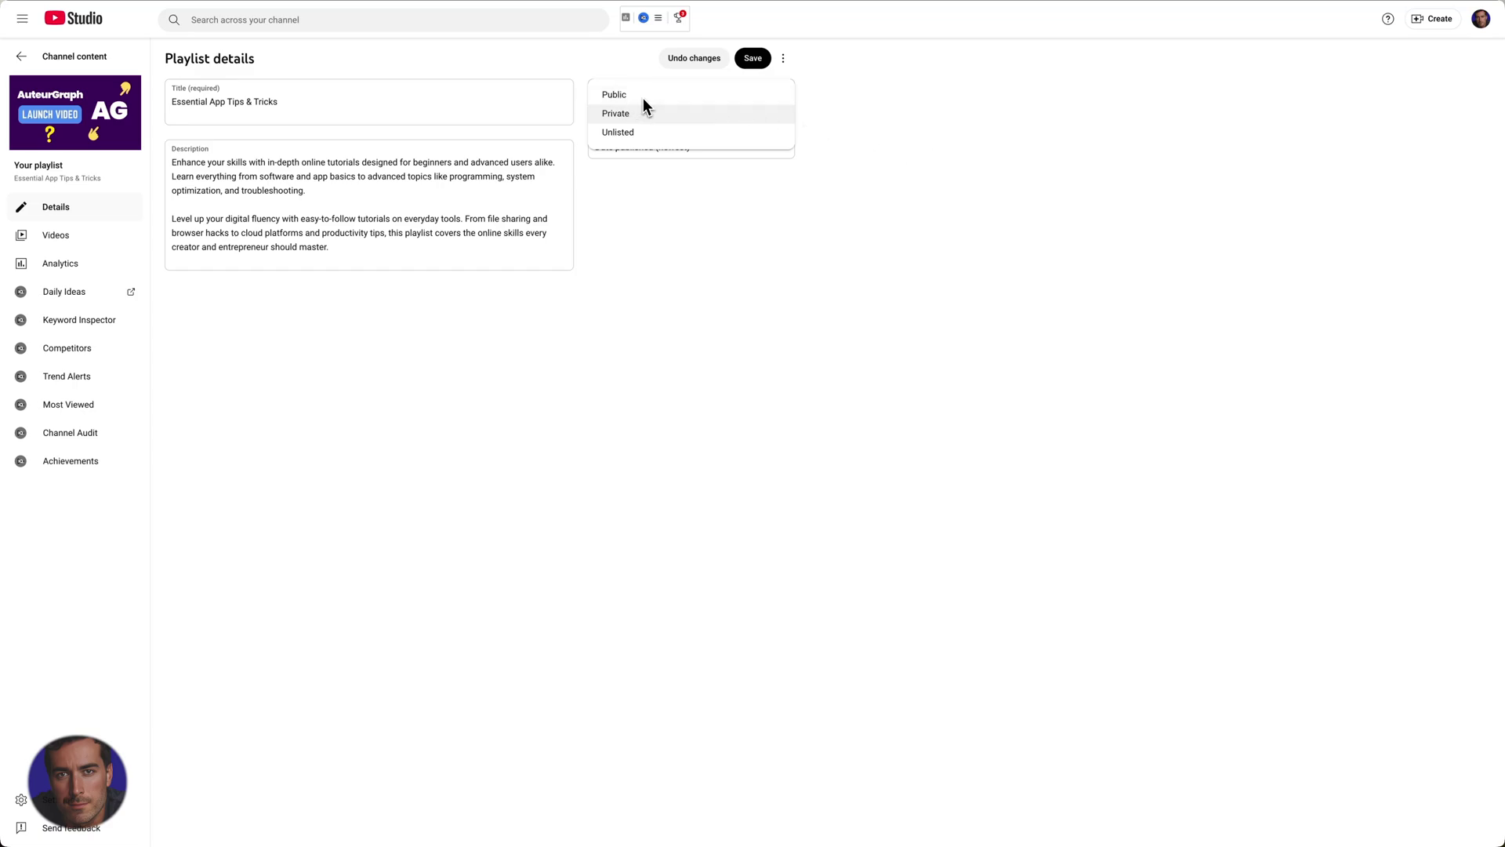
left_click(667, 114)
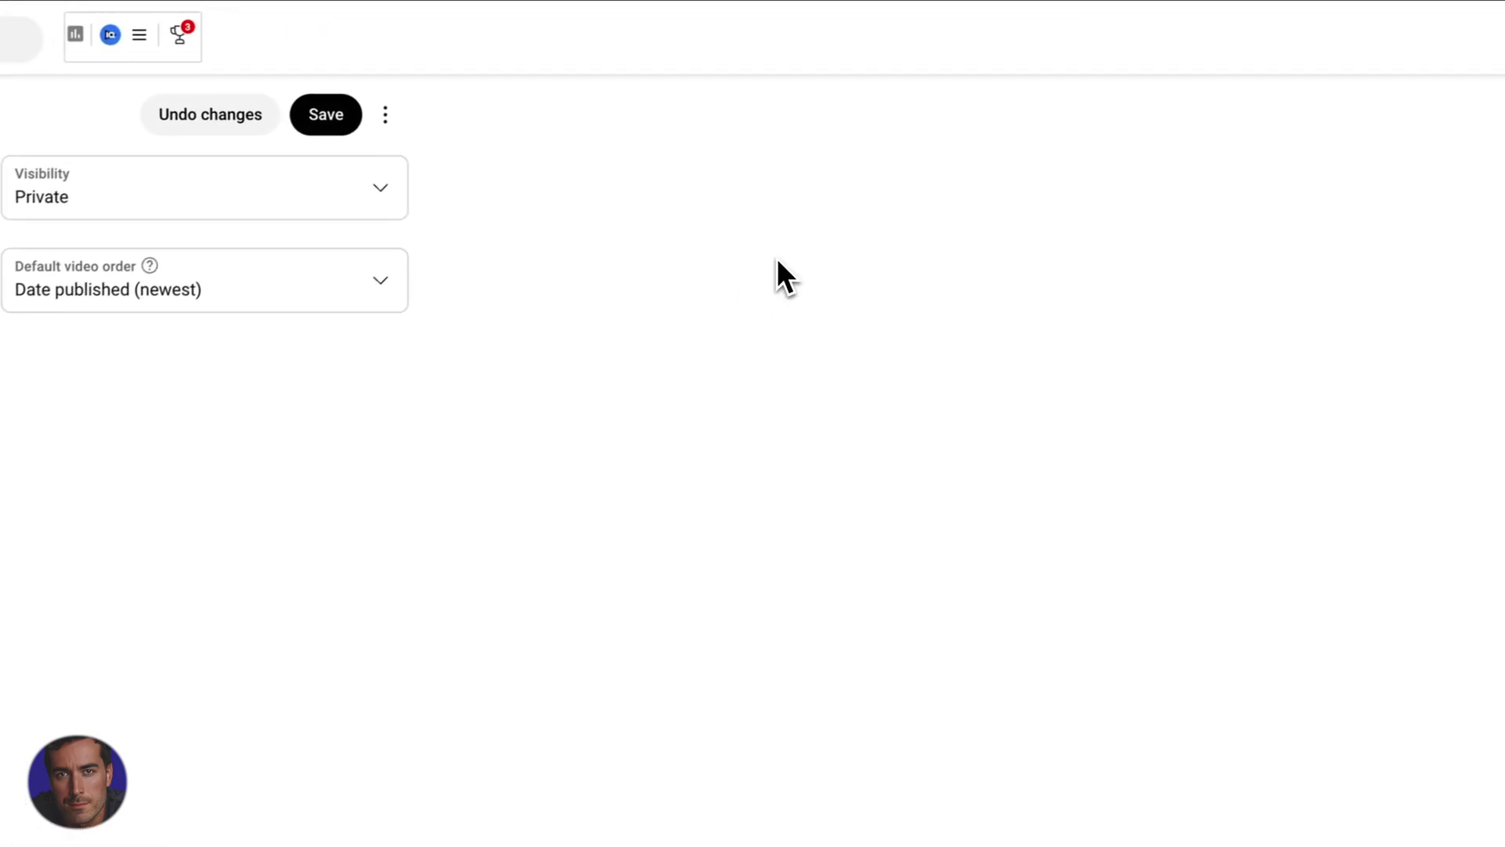